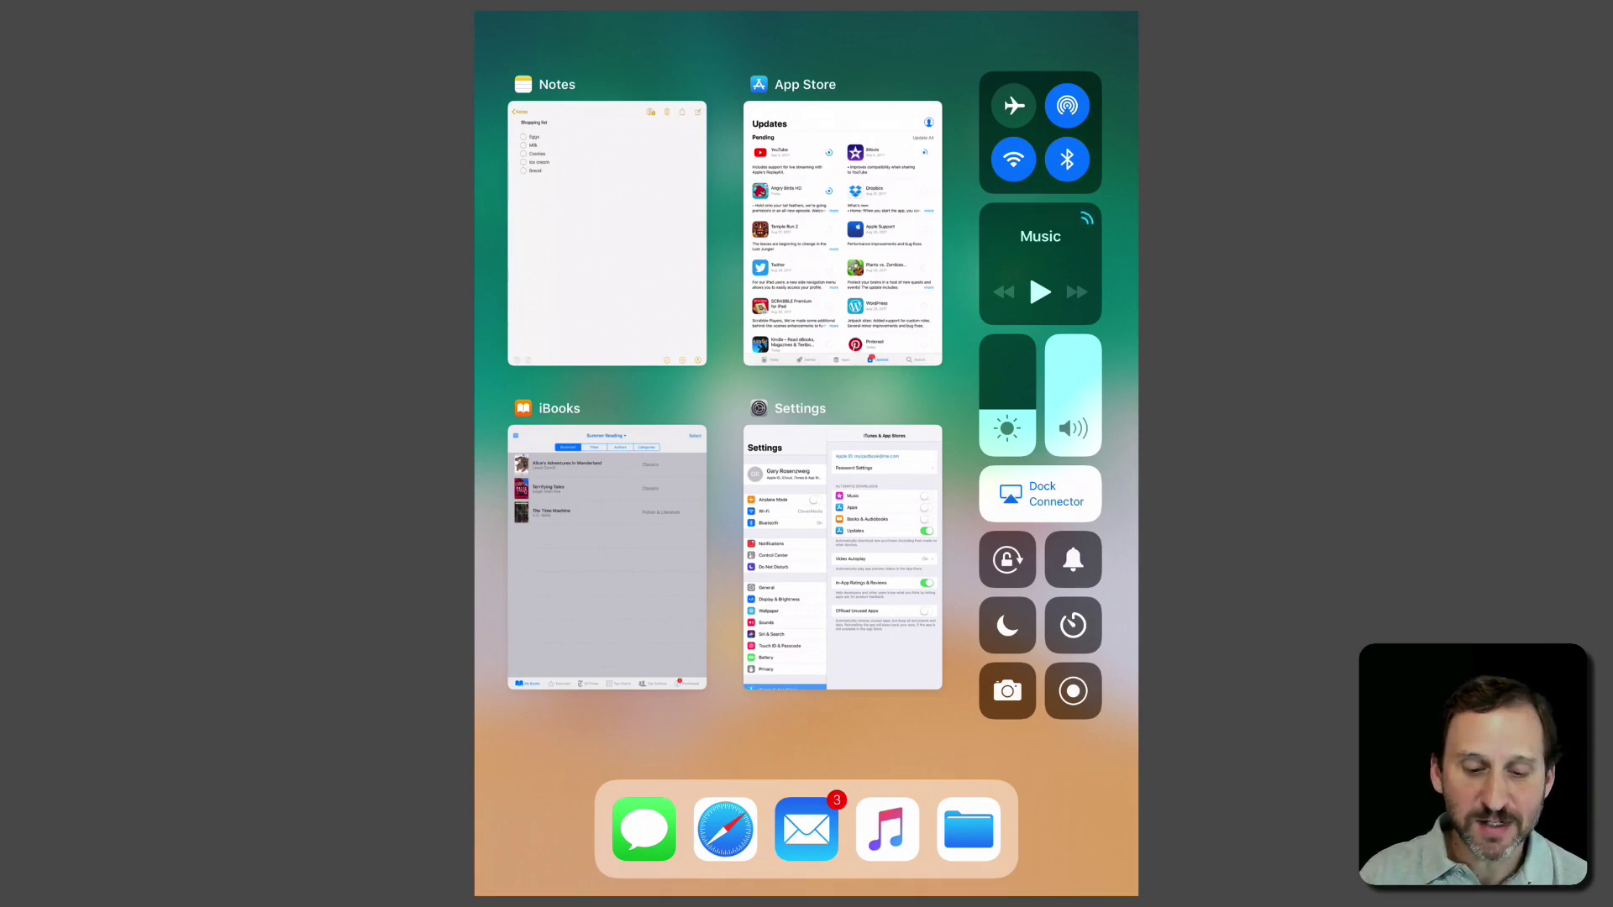
Step: Swipe the iPad app switcher's Notes, App Store, iBooks and Settings cards left and right
scroll(807, 382, "left", 5)
scroll(807, 383, "right", 5)
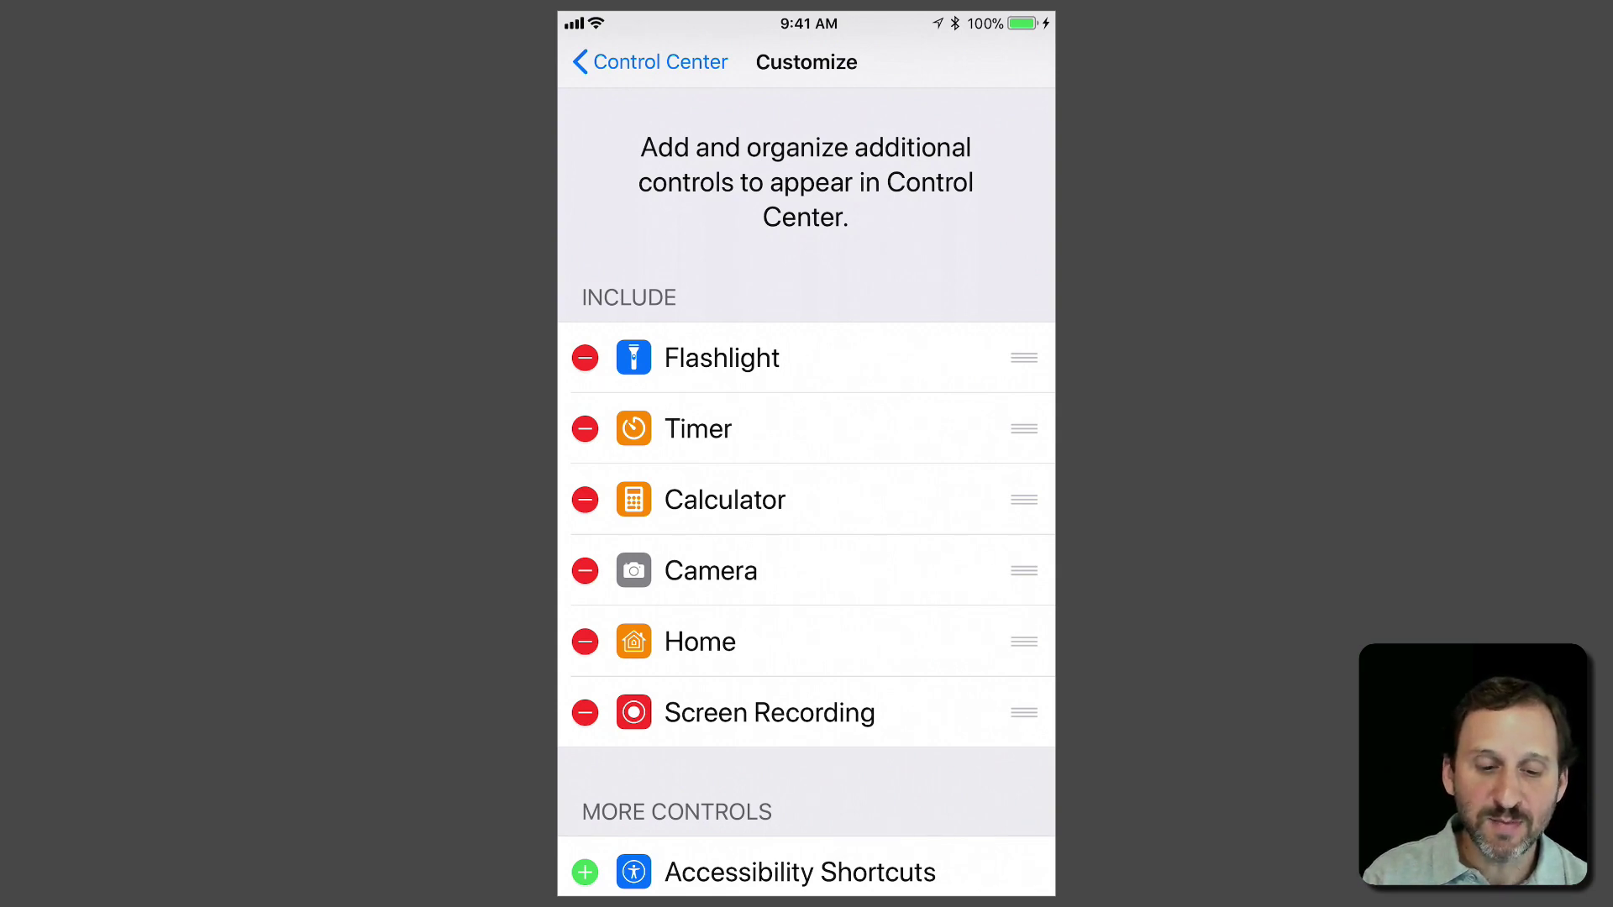
Step: Remove Home from Control Center's included controls
scroll(806, 487, "down", 5)
scroll(806, 487, "up", 4)
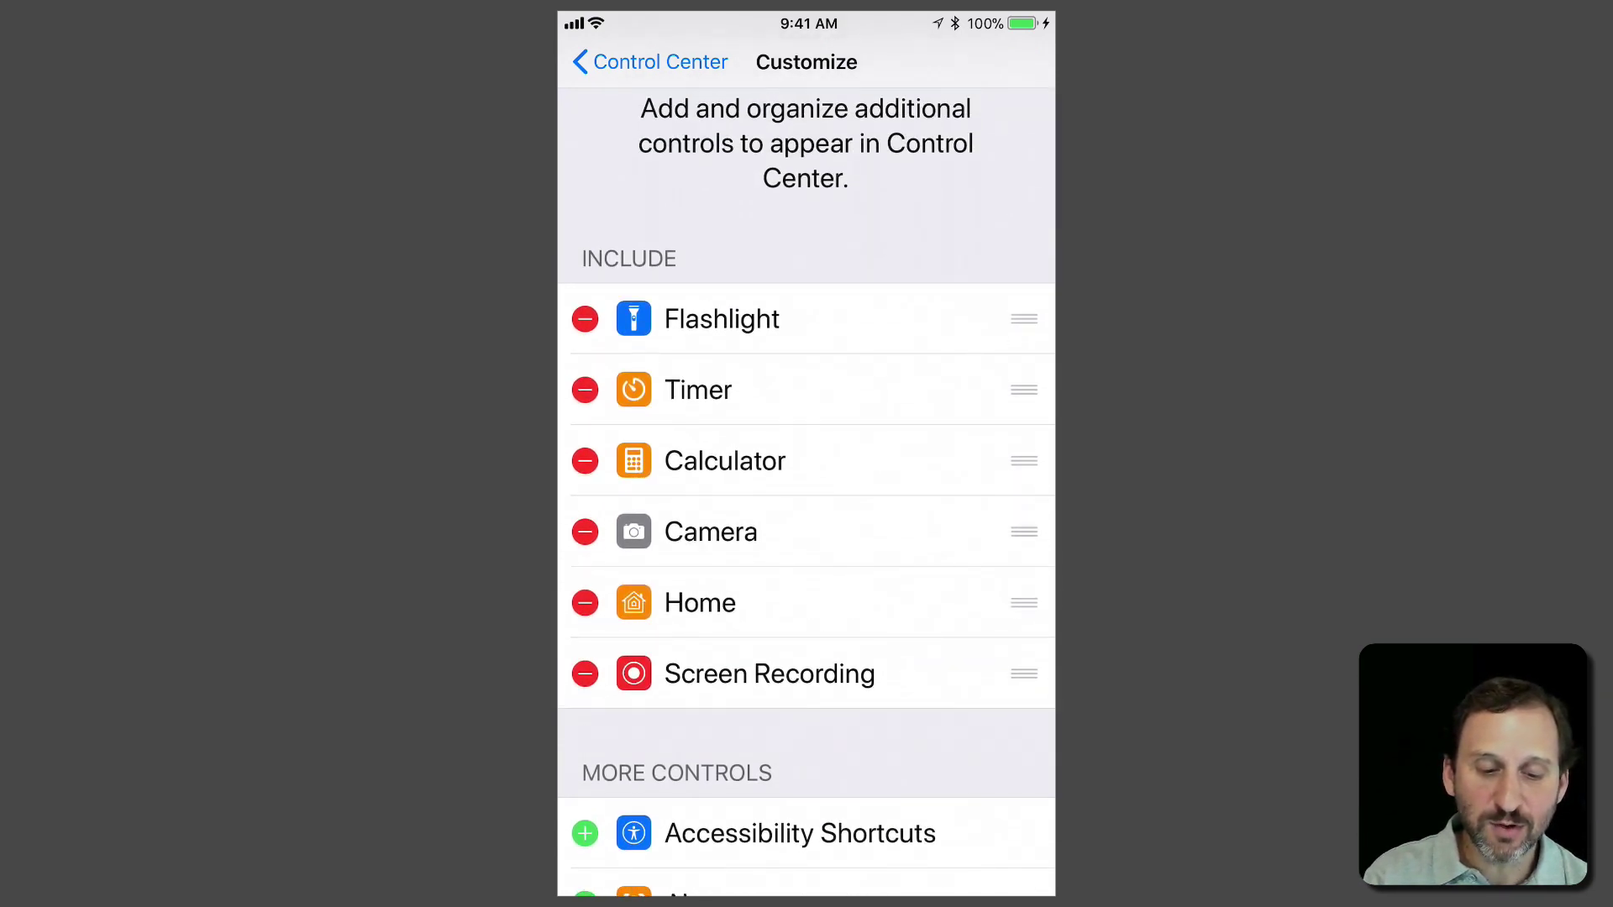
left_click(585, 603)
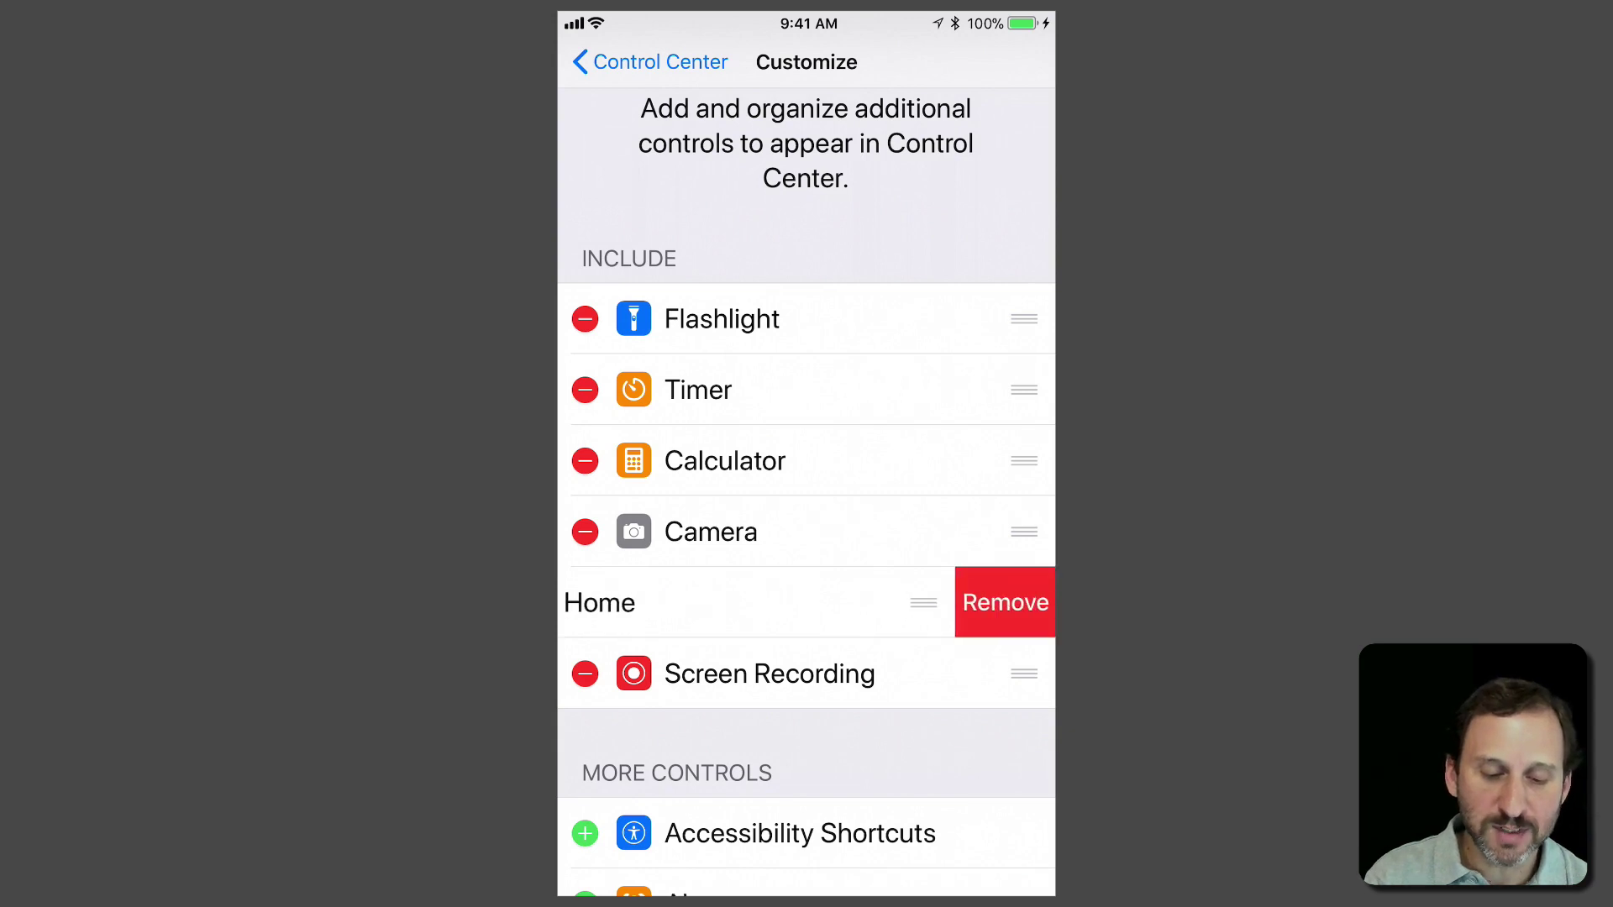
left_click(1004, 602)
Step: Add Text Size to the included controls and move it directly under Flashlight
scroll(807, 504, "down", 5)
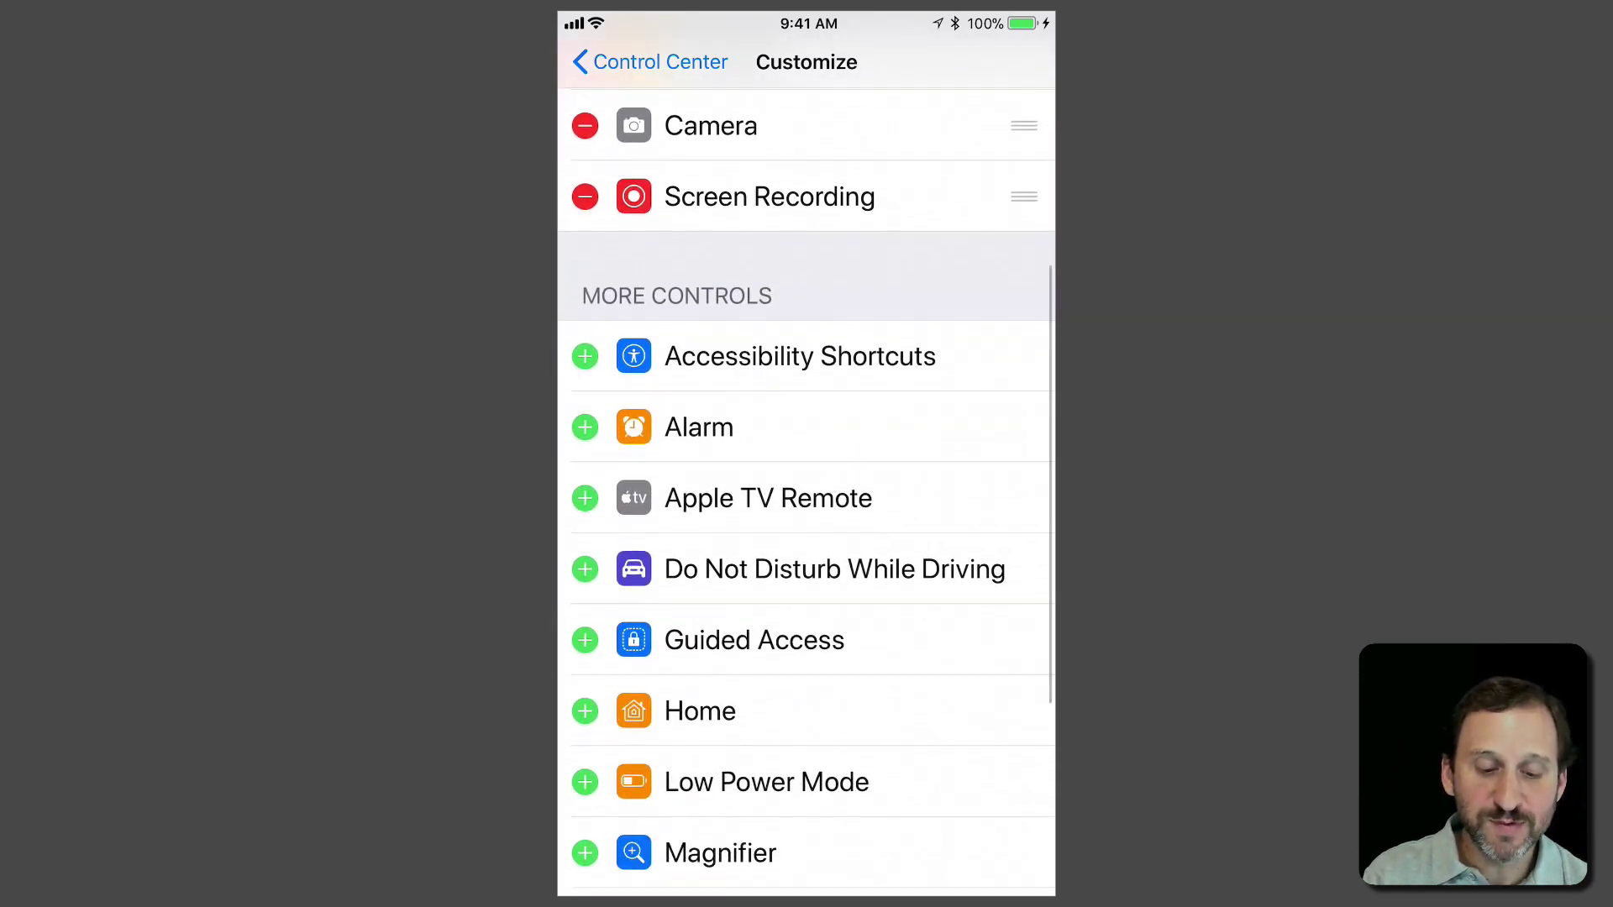
scroll(806, 487, "down", 2)
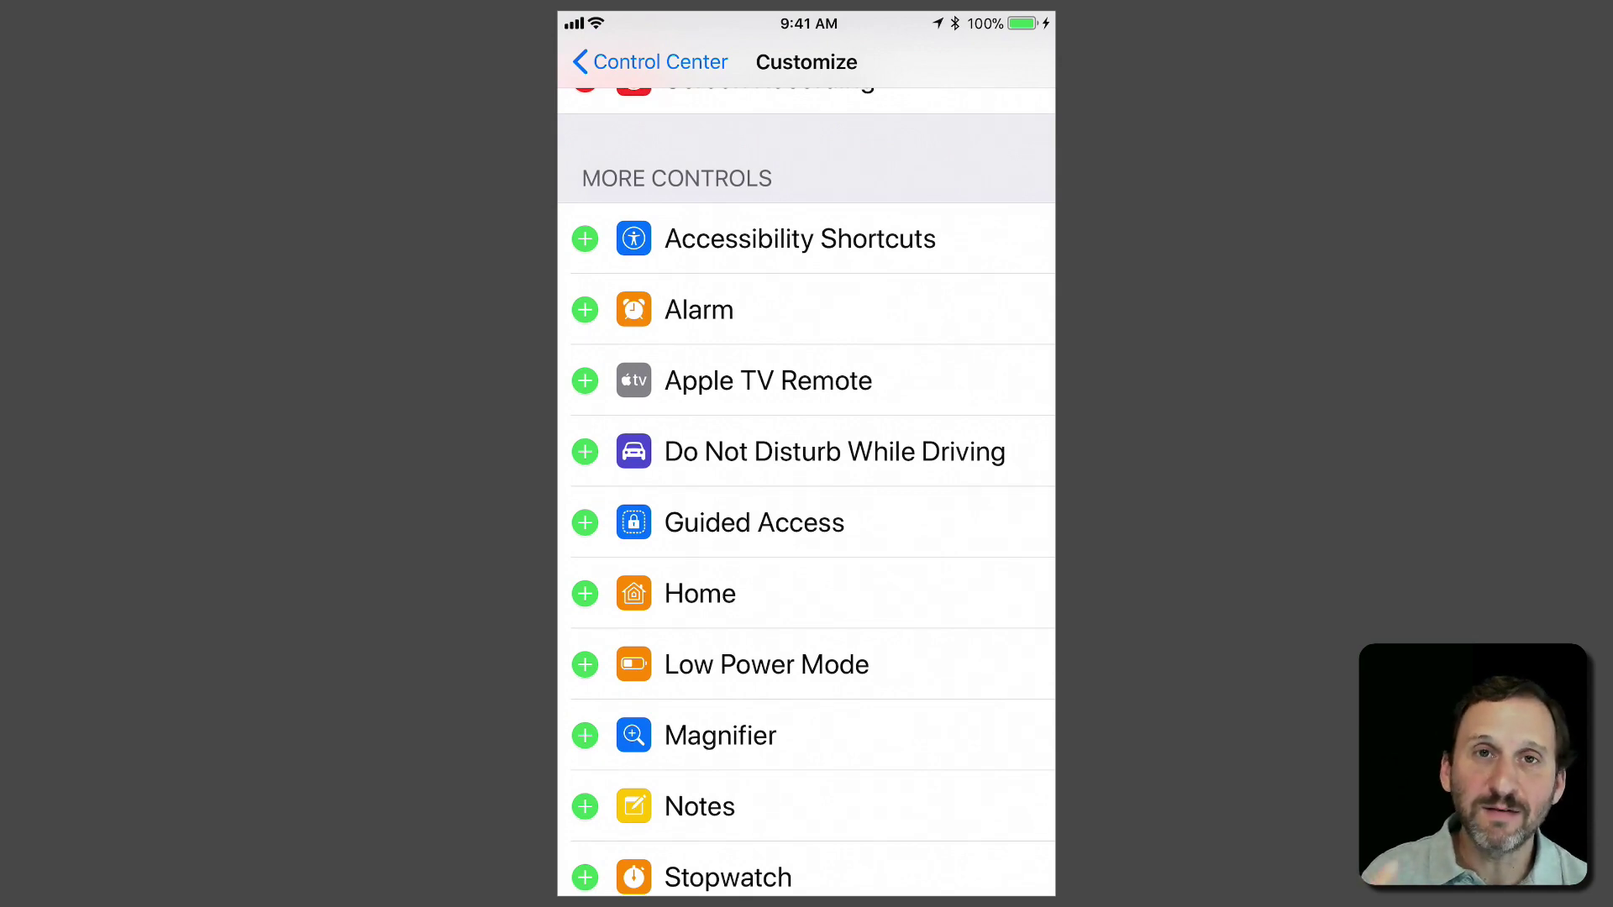
scroll(806, 487, "down", 3)
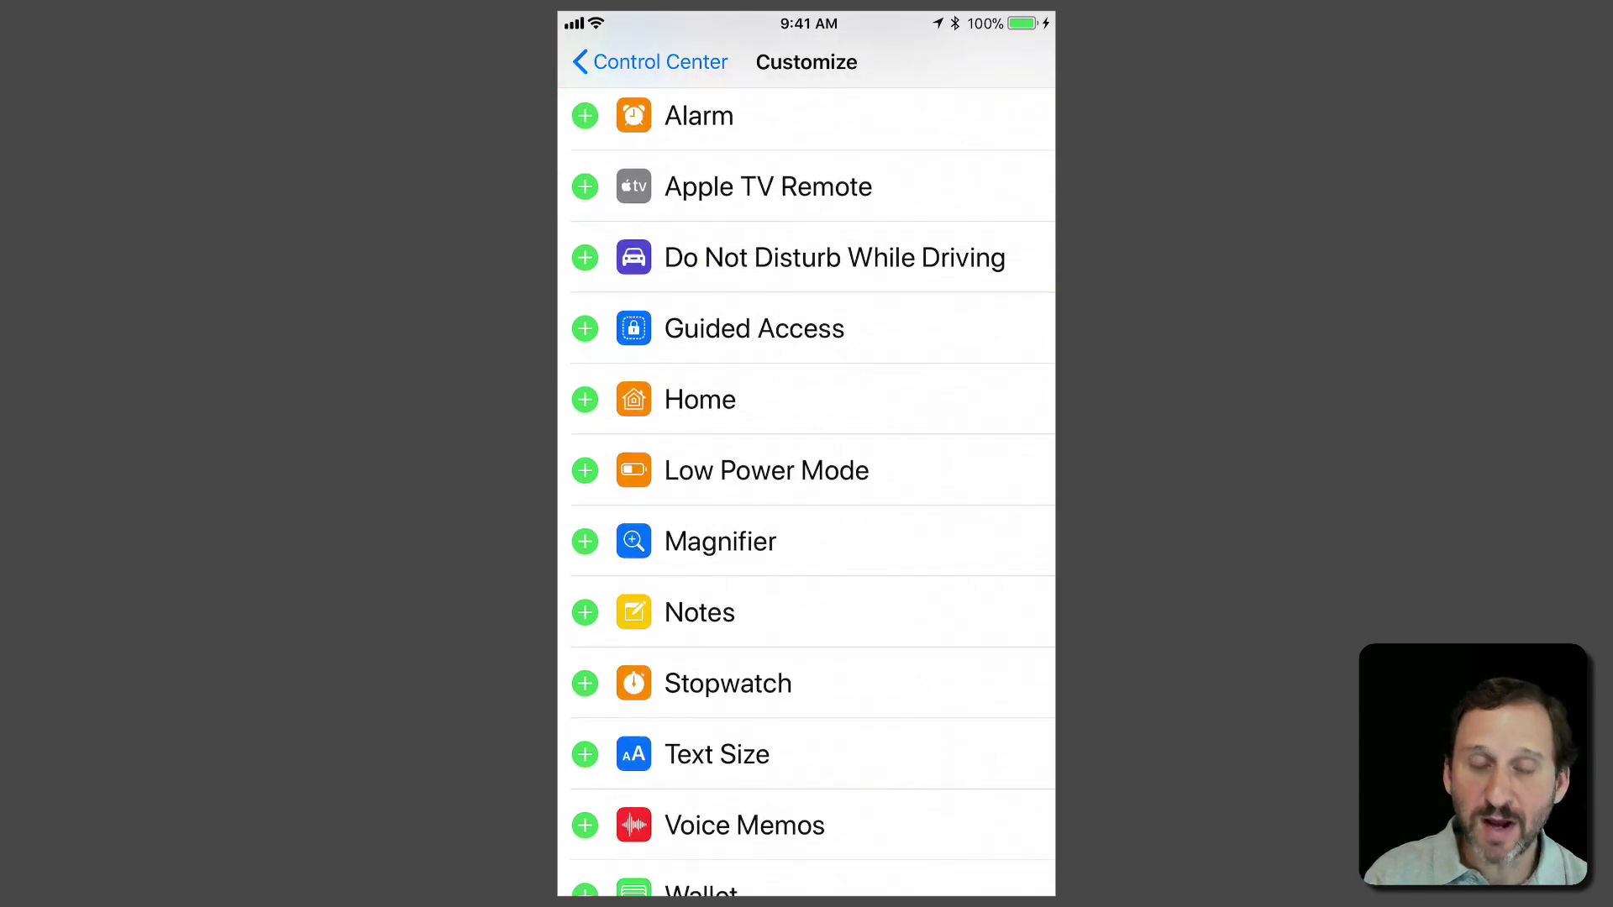
scroll(807, 488, "down", 2)
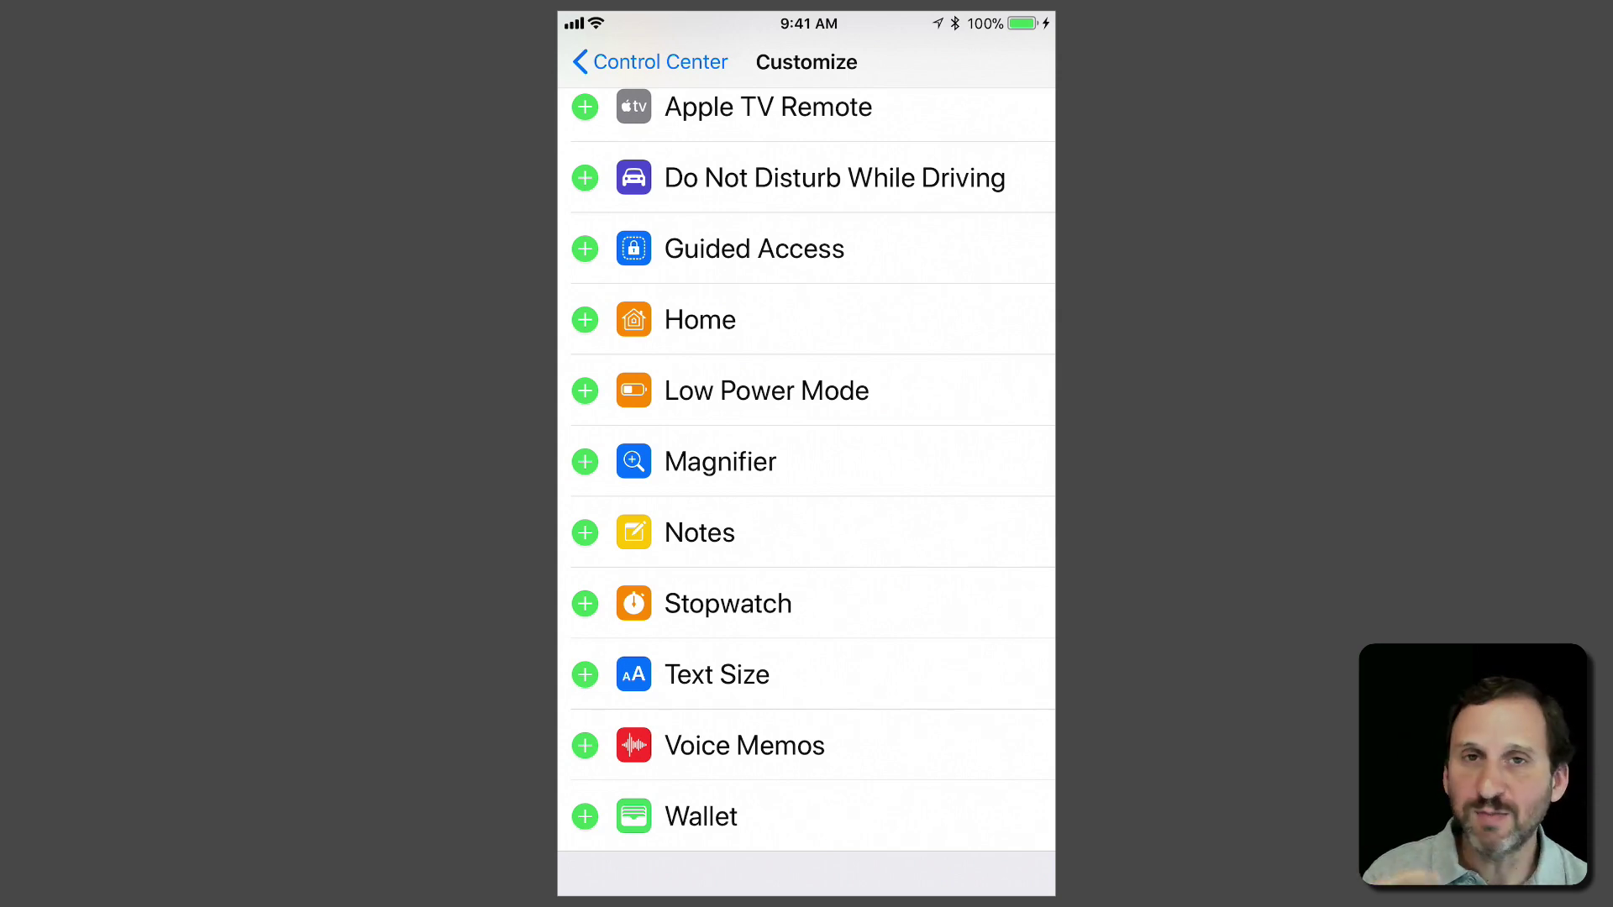
scroll(807, 487, "up", 5)
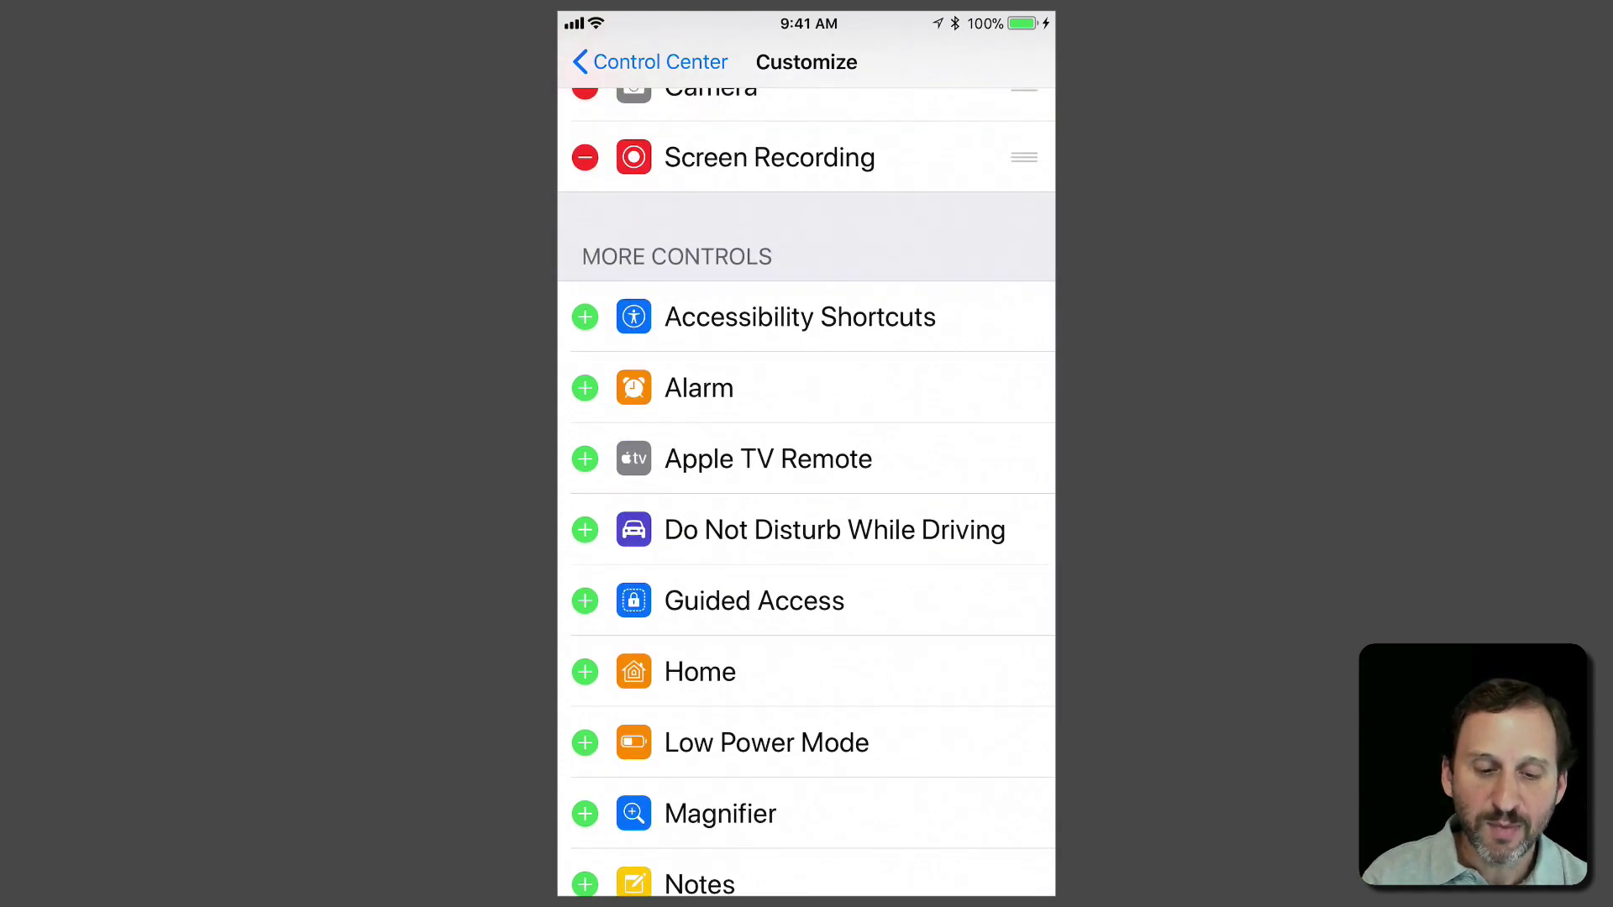
scroll(806, 492, "down", 2)
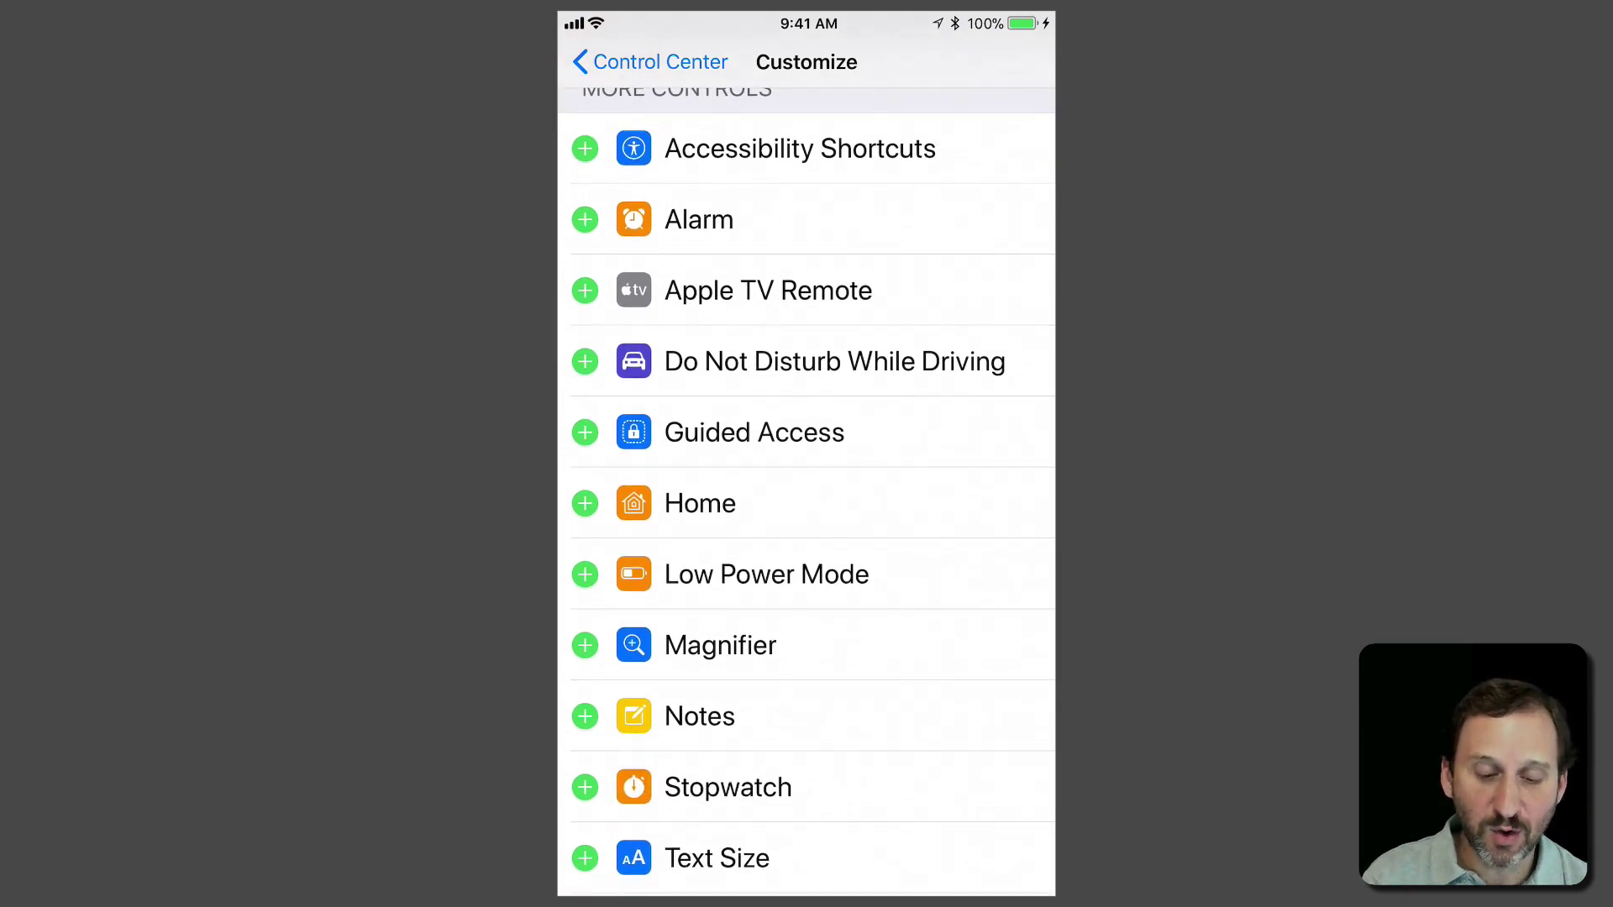
scroll(807, 491, "up", 3)
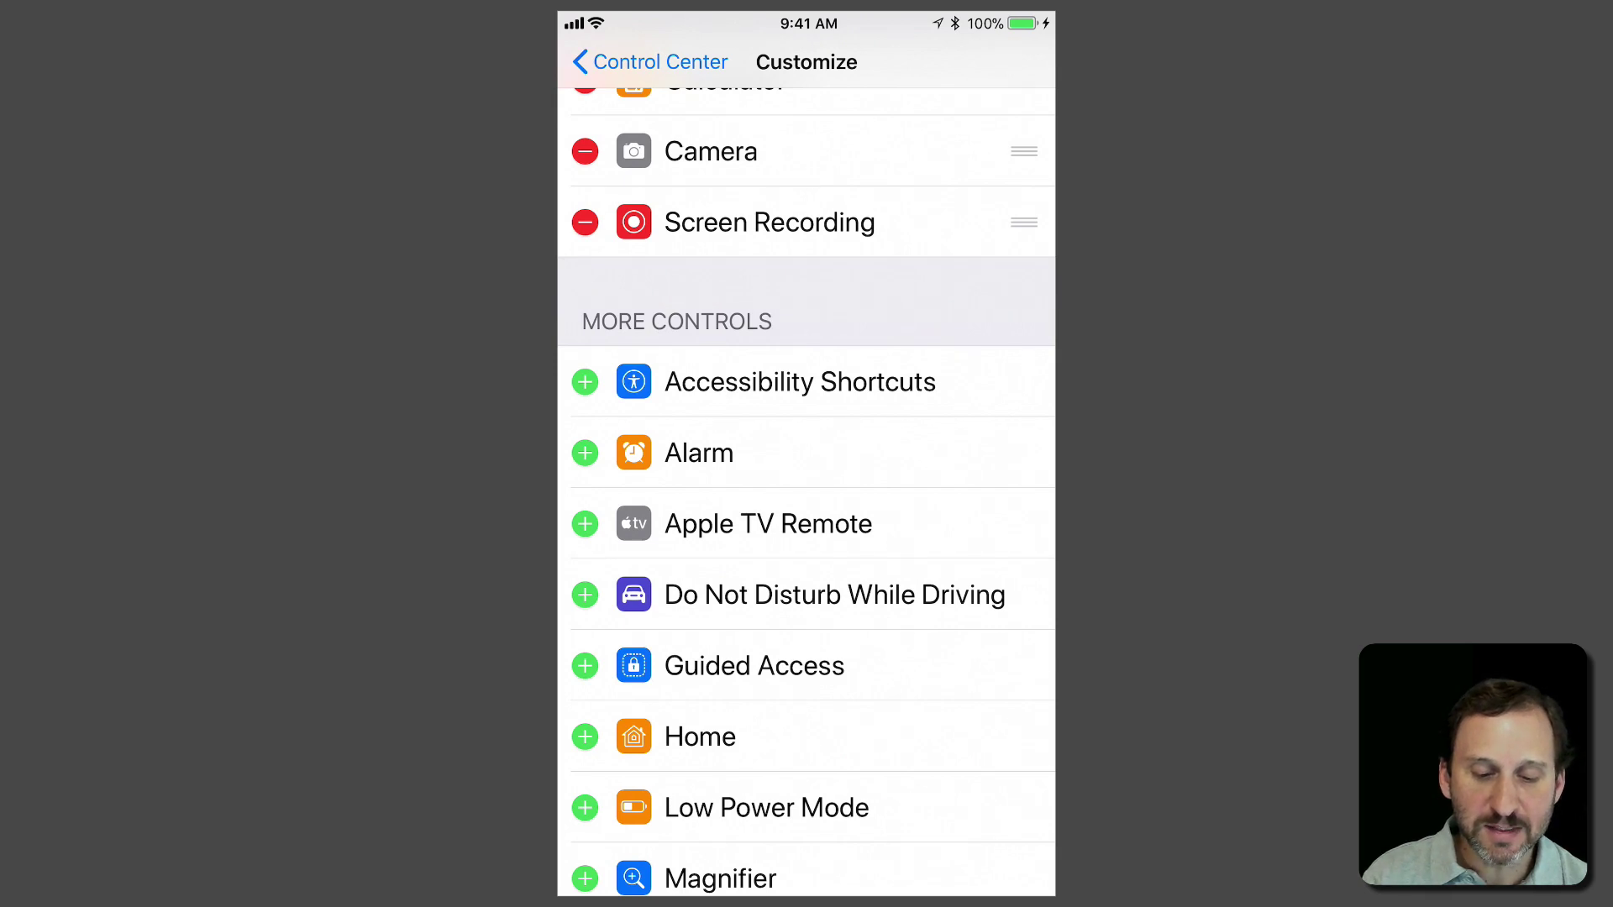
scroll(807, 491, "down", 3)
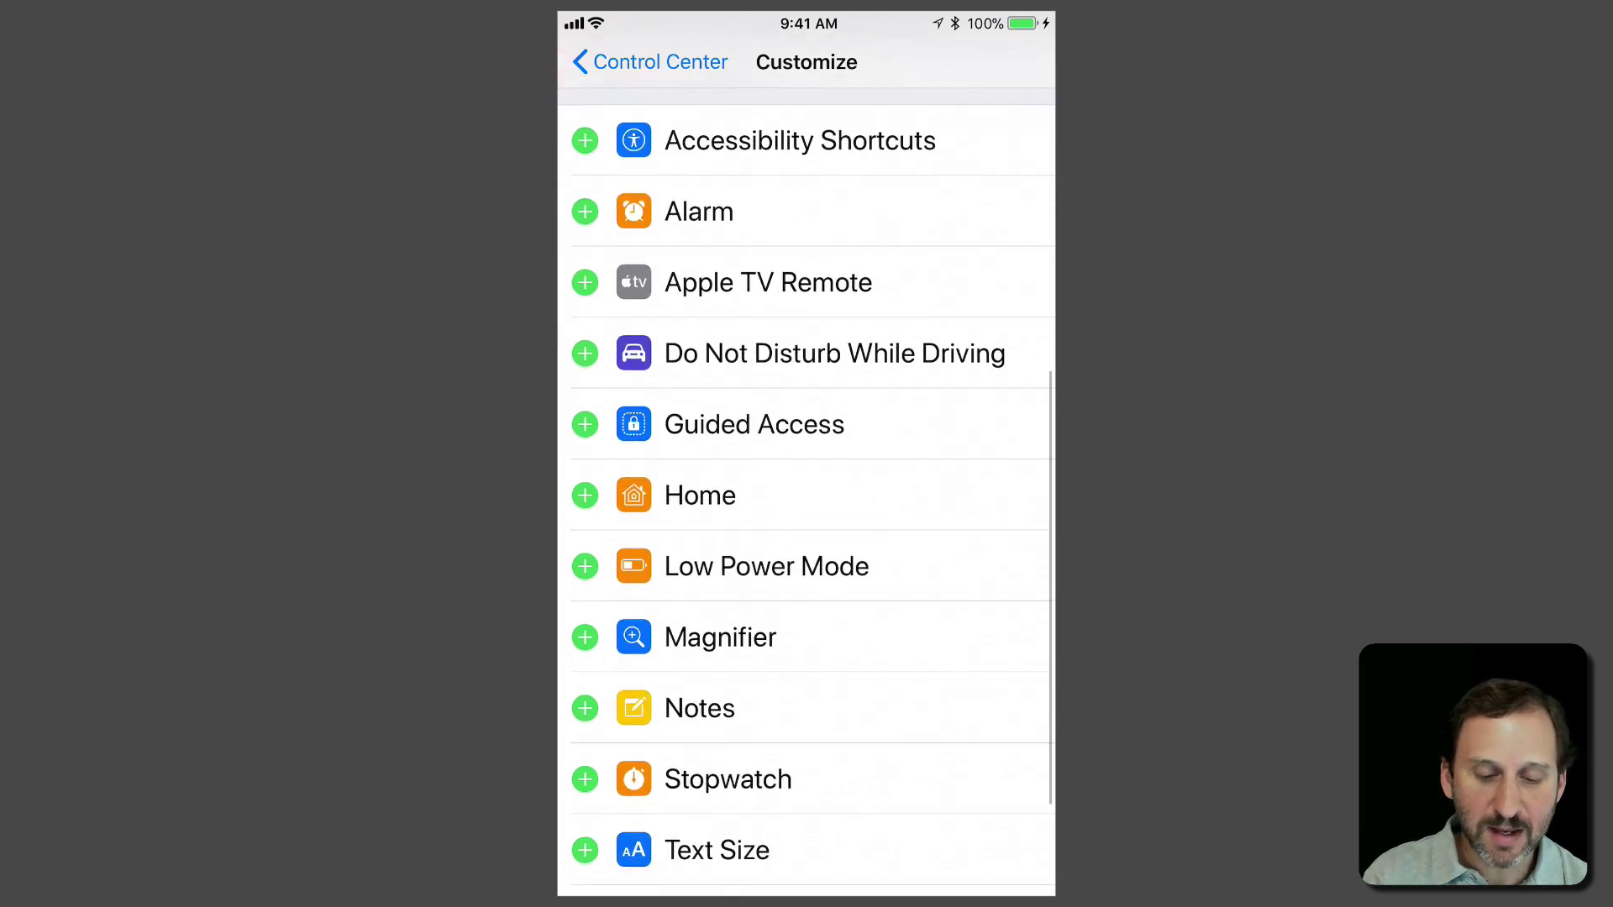
scroll(807, 491, "down", 2)
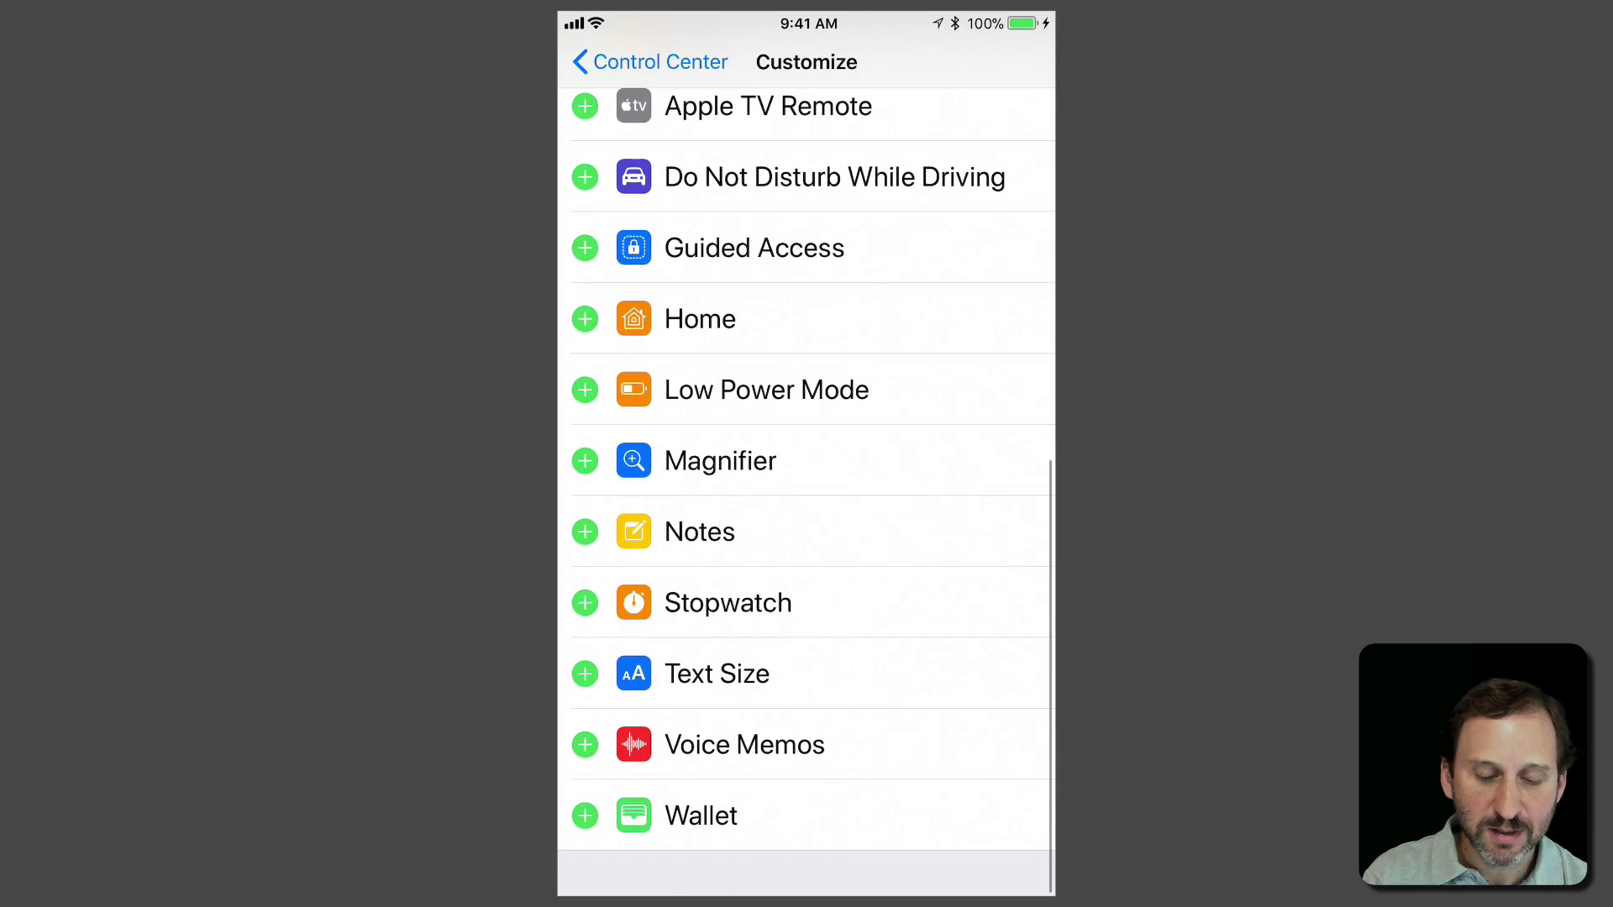
left_click(585, 673)
scroll(806, 492, "up", 10)
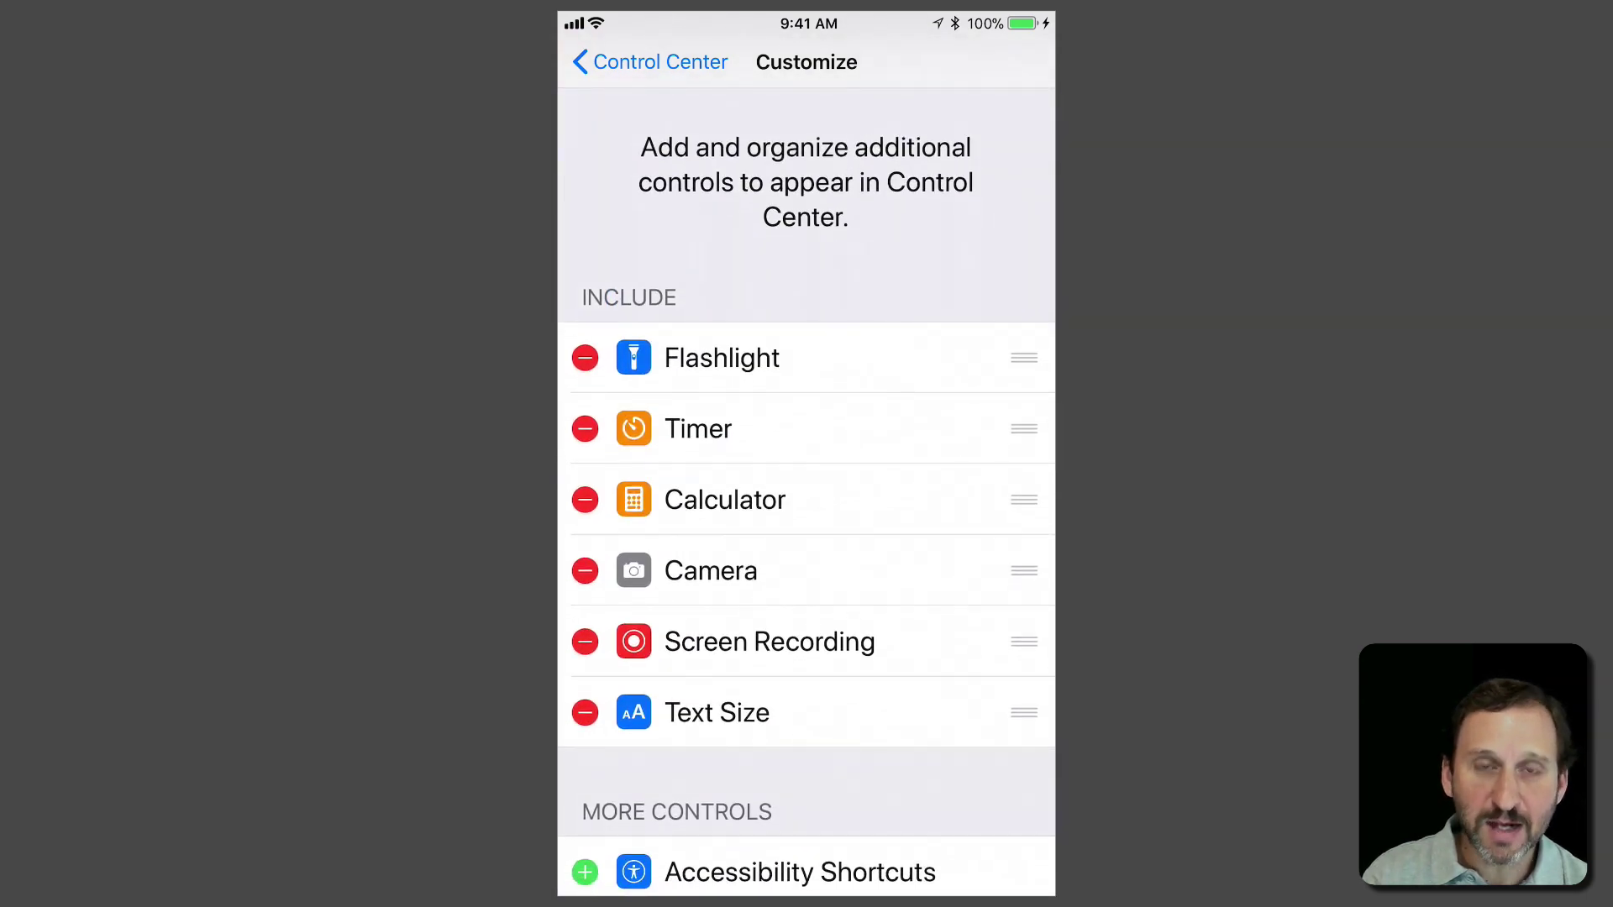
mouse_move(1025, 713)
left_mouse_down()
mouse_move(1025, 367)
mouse_move(1024, 609)
mouse_move(1024, 428)
left_mouse_up()
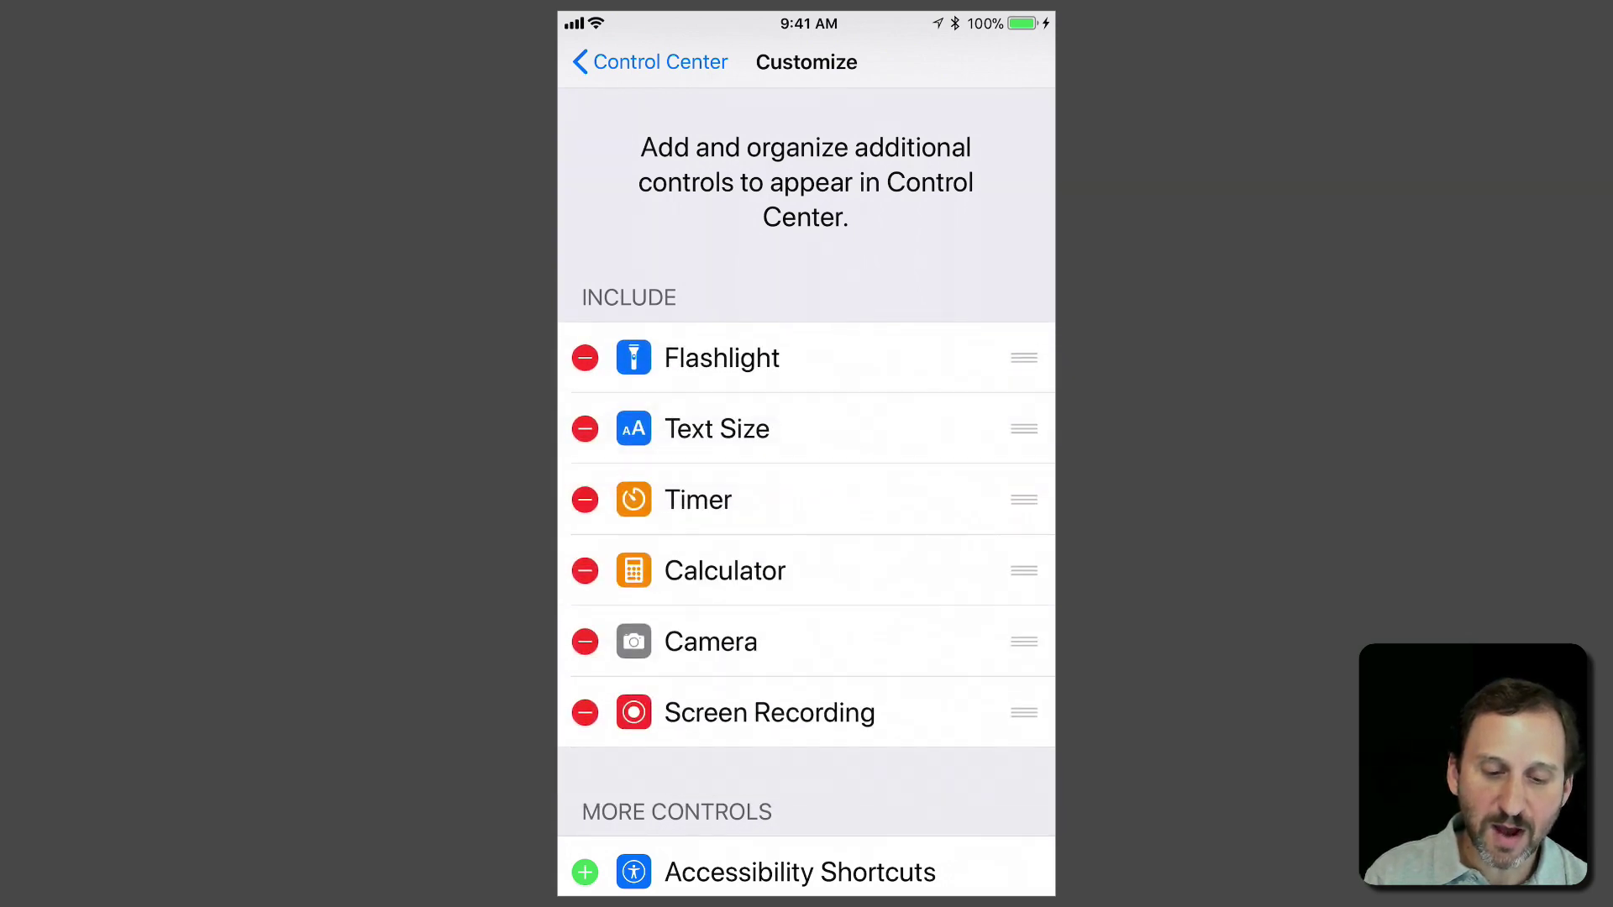